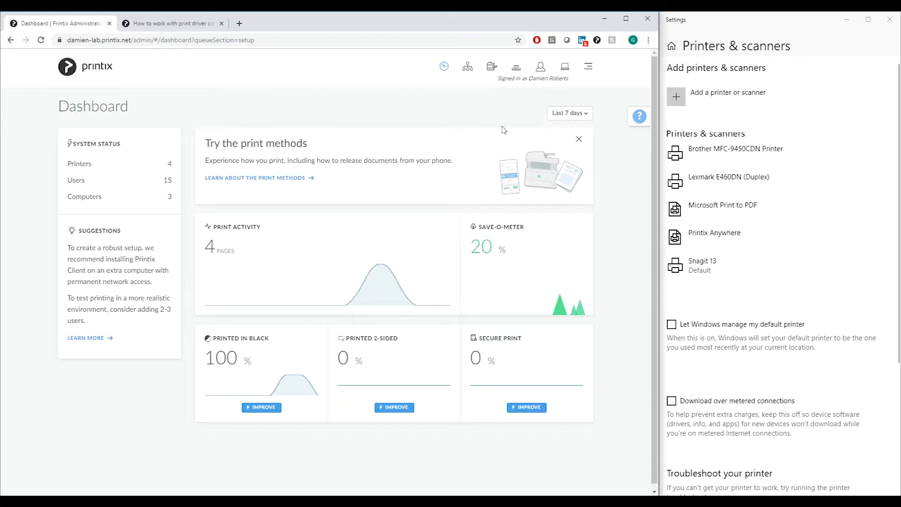
Step: Set the 2016 Server Lexmark Universal v2 XL and E460dn DUPLEX queues to 'Add print queue automatically'
click(515, 67)
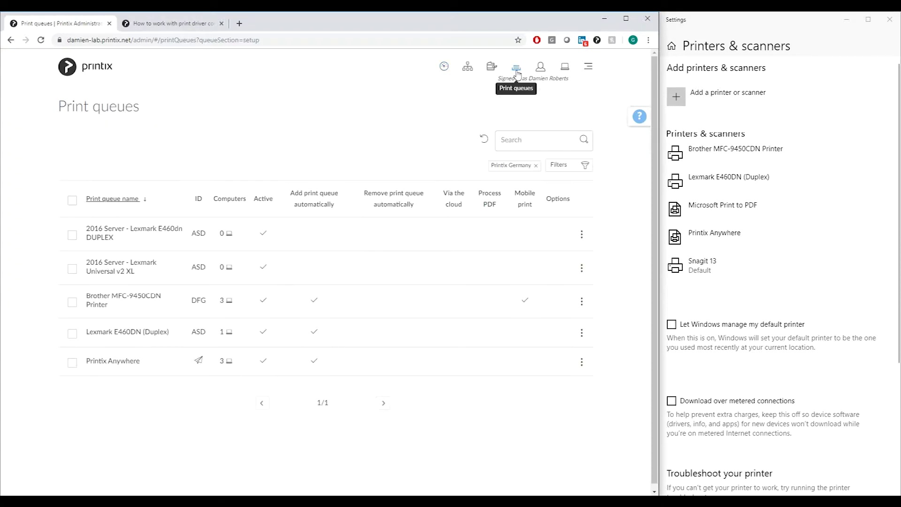
click(71, 269)
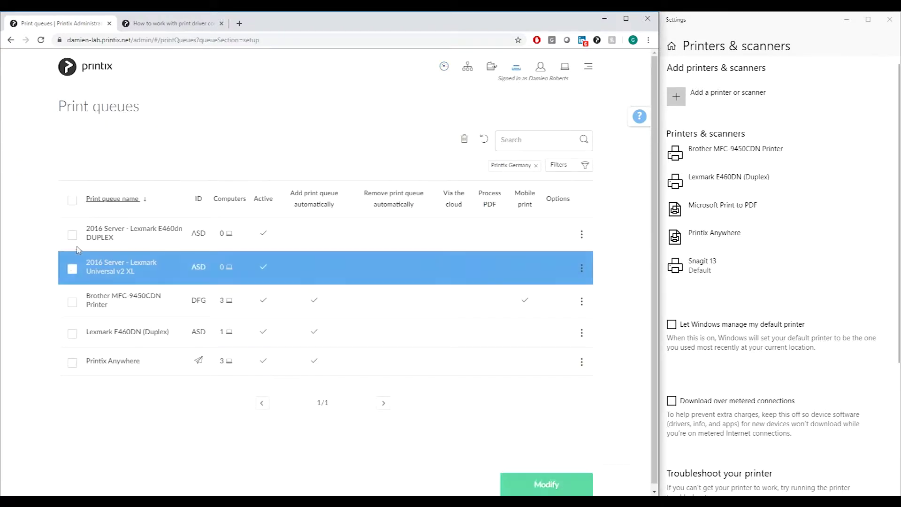
click(73, 236)
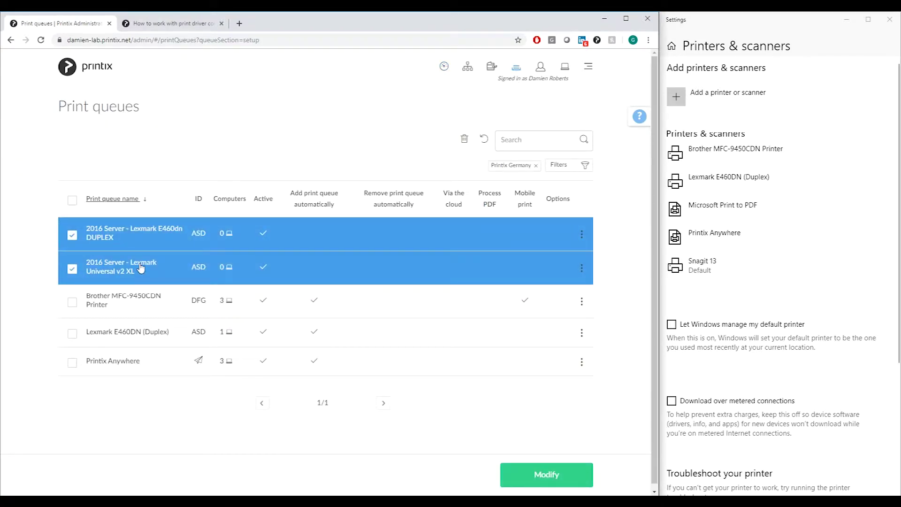
click(554, 477)
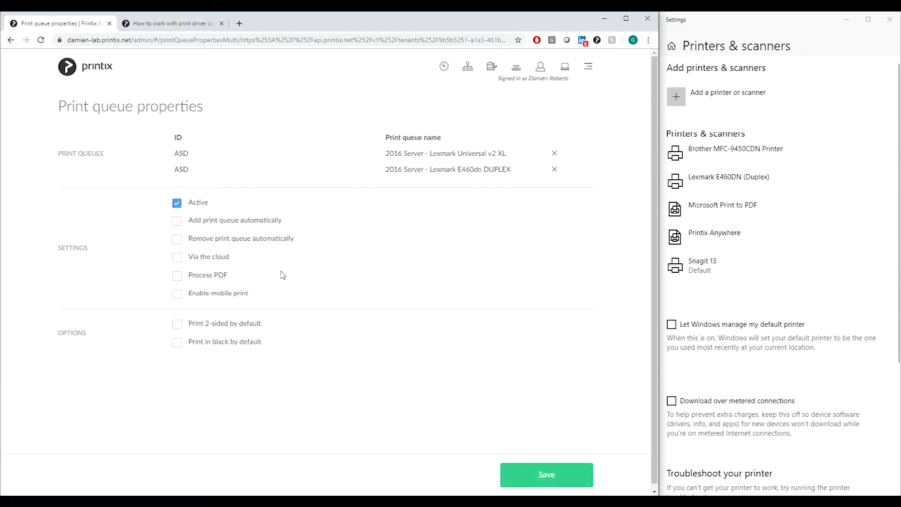
click(176, 221)
click(524, 465)
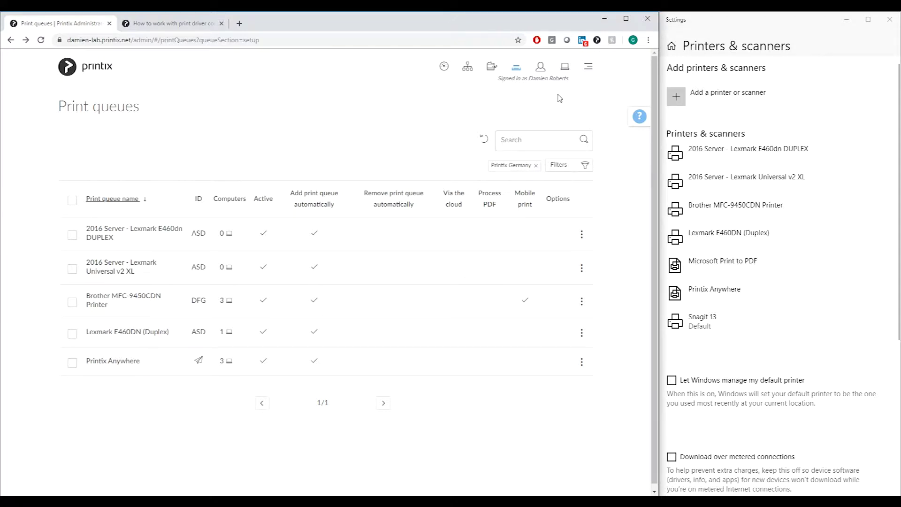
Step: Remove the 2016 Server - Lexmark E460dn DUPLEX queue from HAL9000 and refresh its computer list
click(516, 70)
click(227, 235)
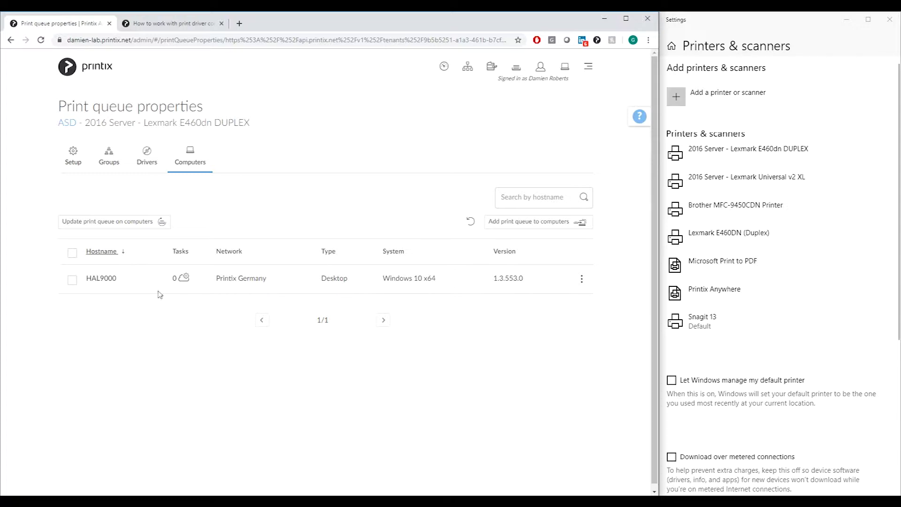
click(73, 282)
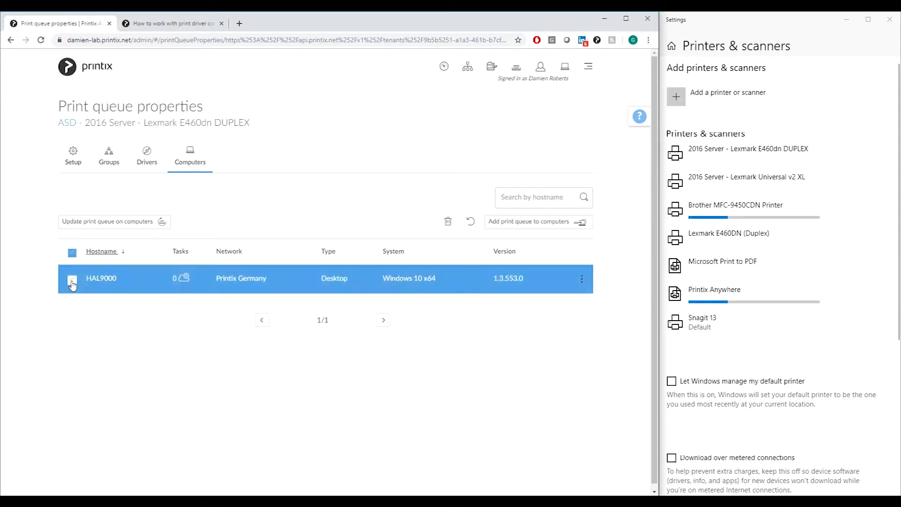
click(447, 222)
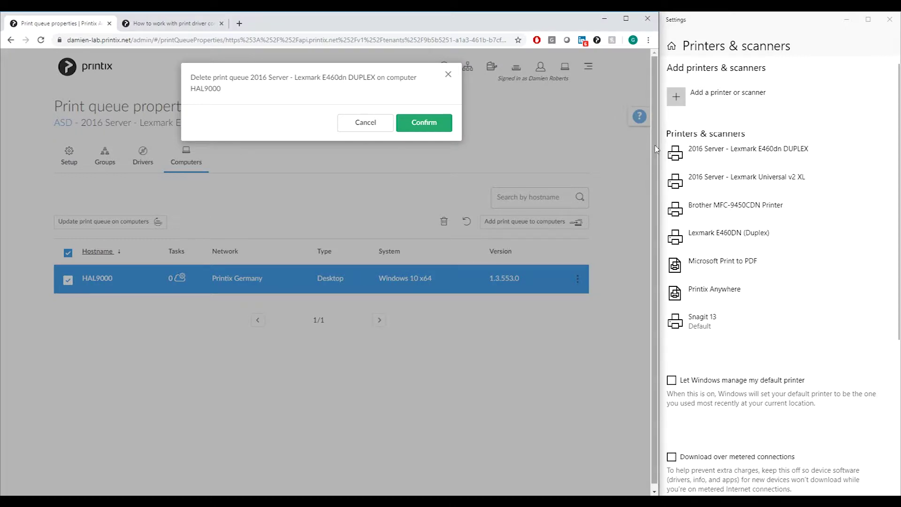
click(430, 130)
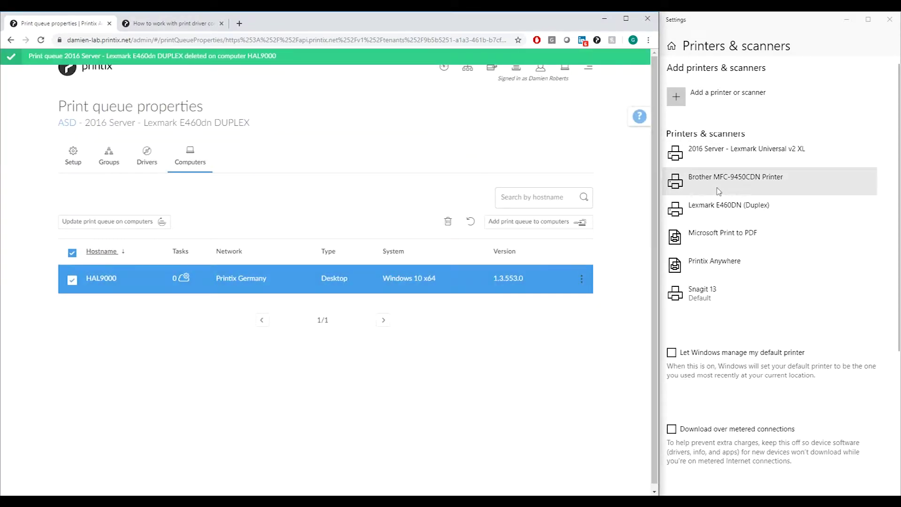
click(470, 221)
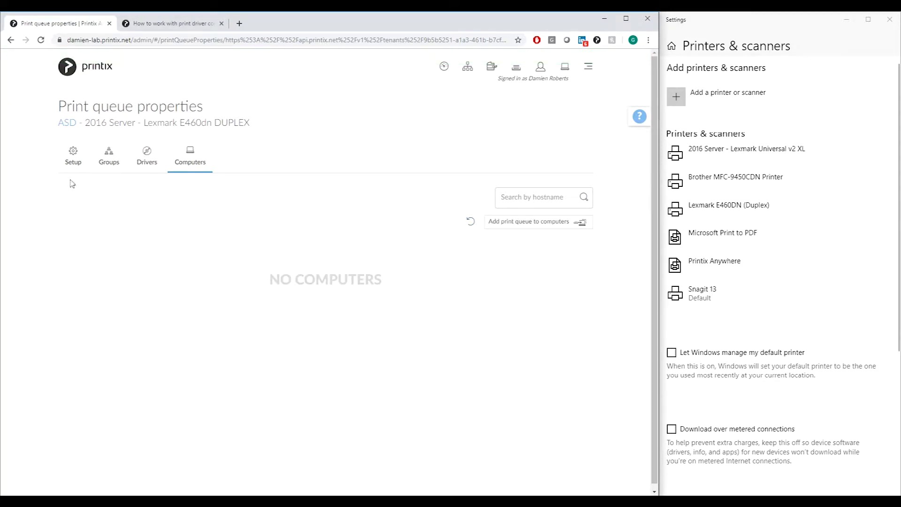
click(73, 157)
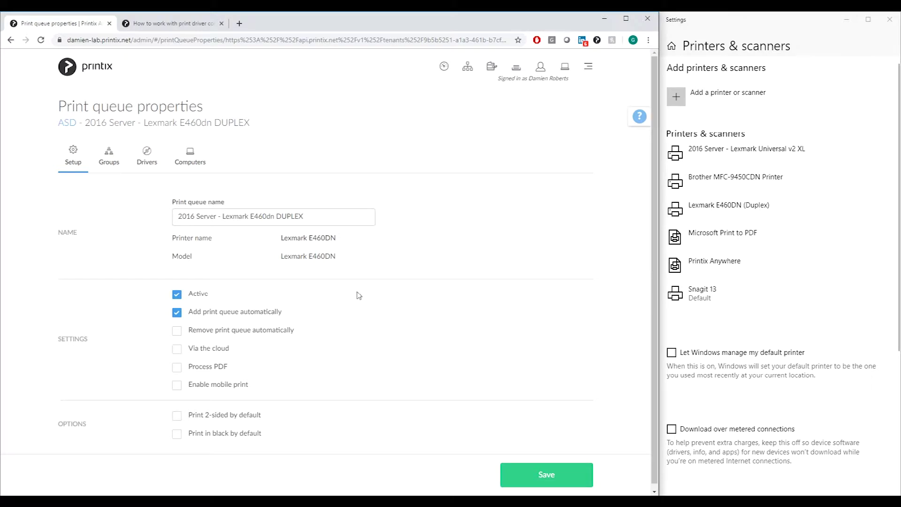
Step: Turn off 'Add print queue automatically' for the E460dn DUPLEX queue and save
click(177, 312)
click(569, 475)
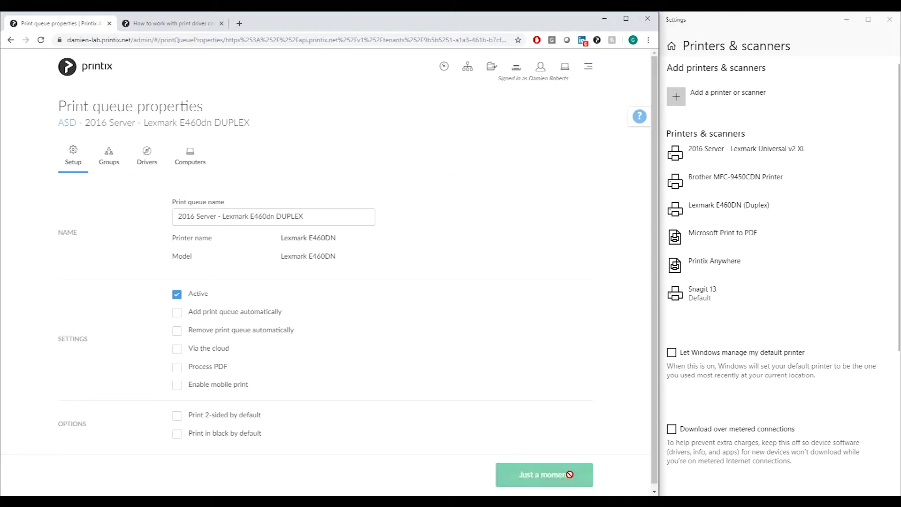
click(565, 71)
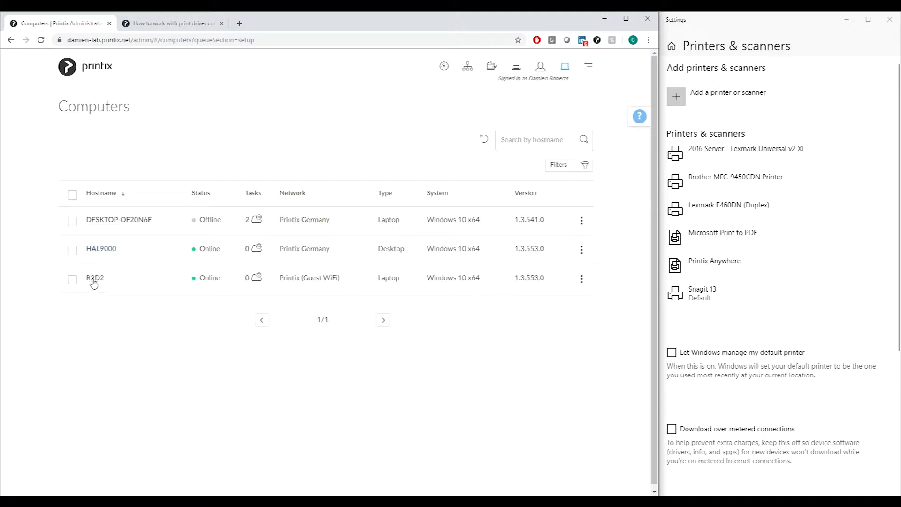
Step: Show the print queues on computer R2D2 and bring up the Add print queue dialog
click(96, 278)
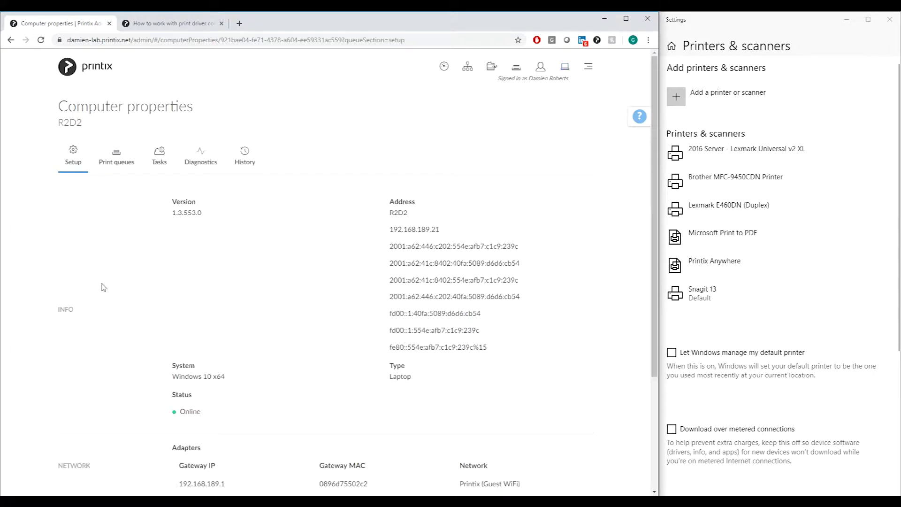
click(120, 162)
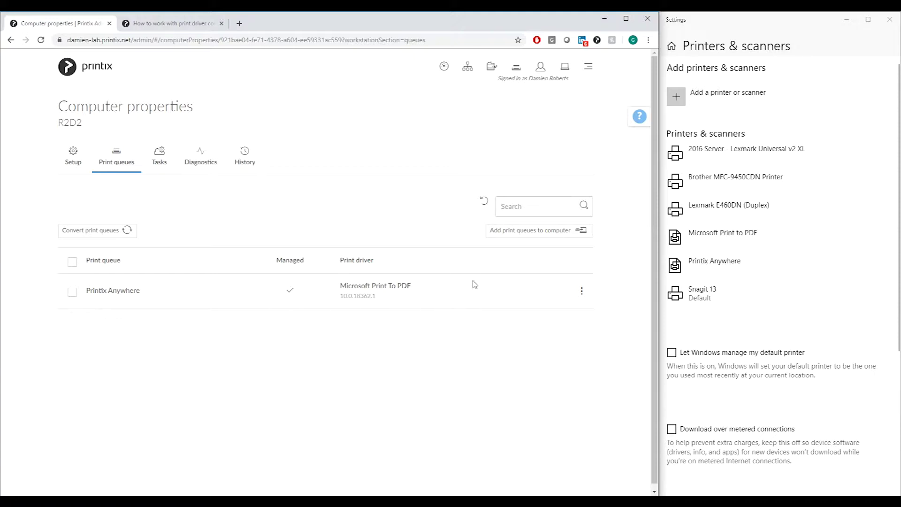
click(515, 233)
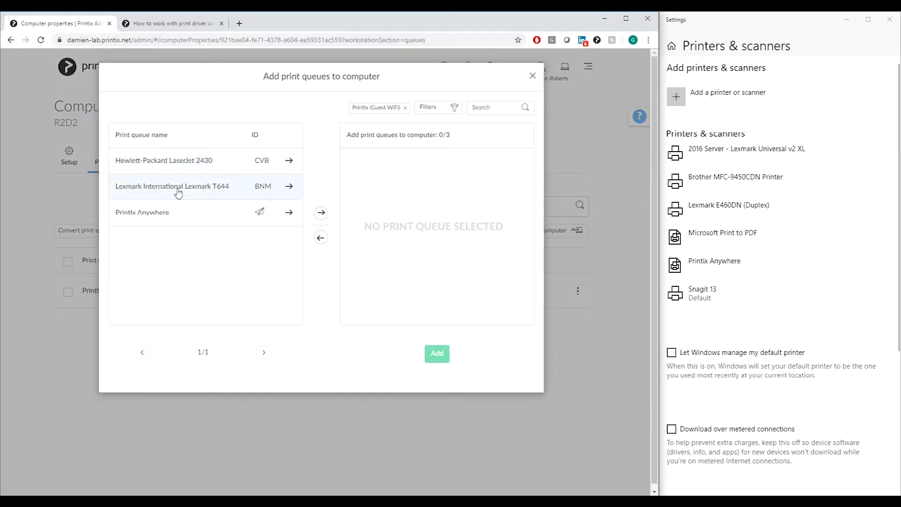
Step: Add the Lexmark International Lexmark T644 queue to R2D2 and review its pending update task
click(182, 192)
click(437, 354)
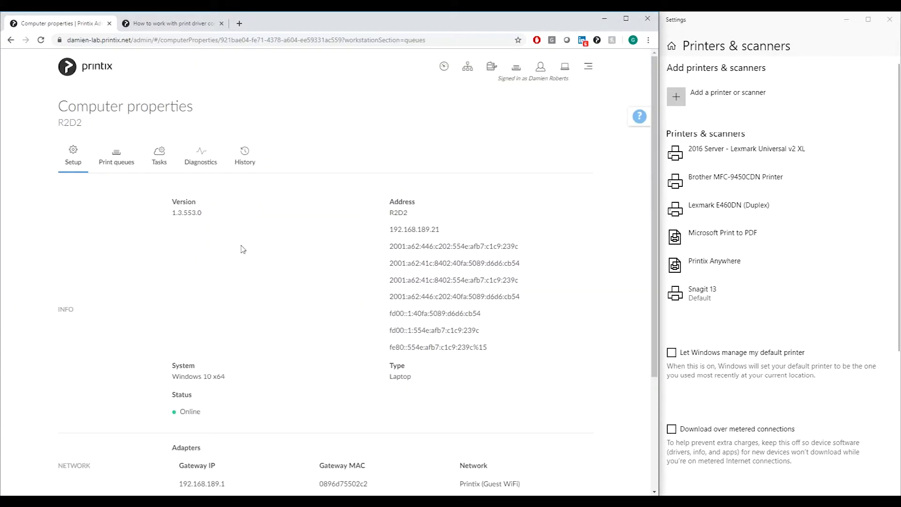
click(162, 165)
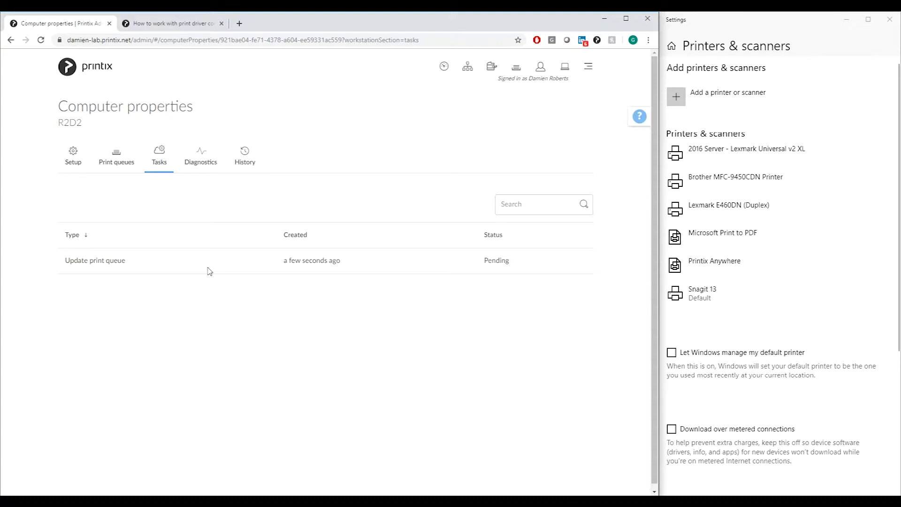
click(564, 68)
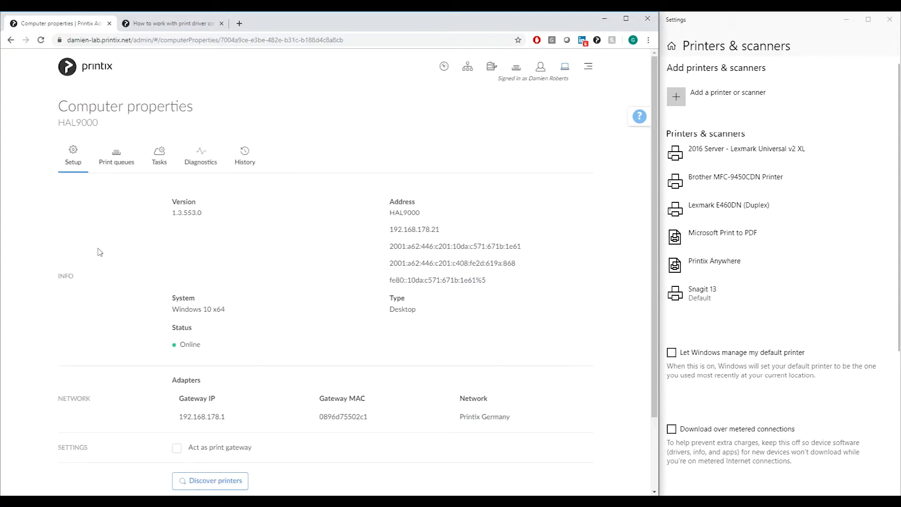
Step: Delete the Brother MFC-9450CDN Printer queue from HAL9000's print queues
click(118, 159)
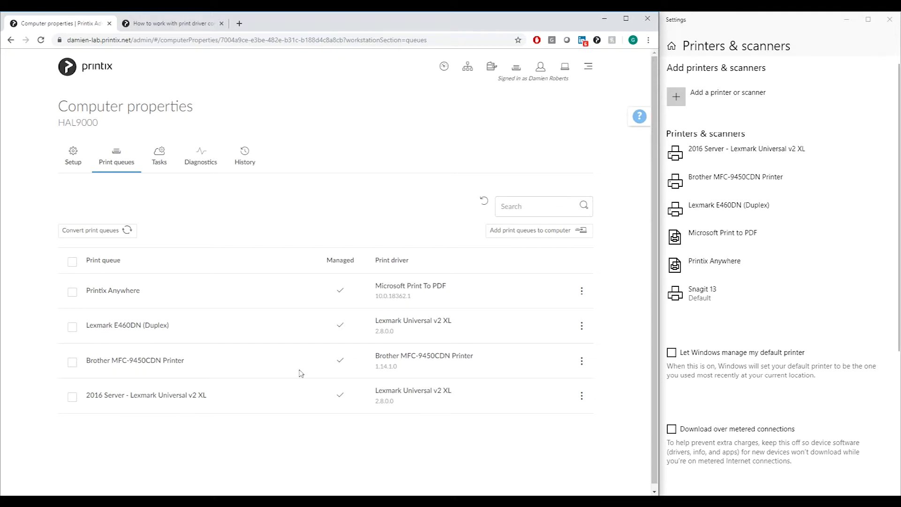
click(72, 364)
click(464, 200)
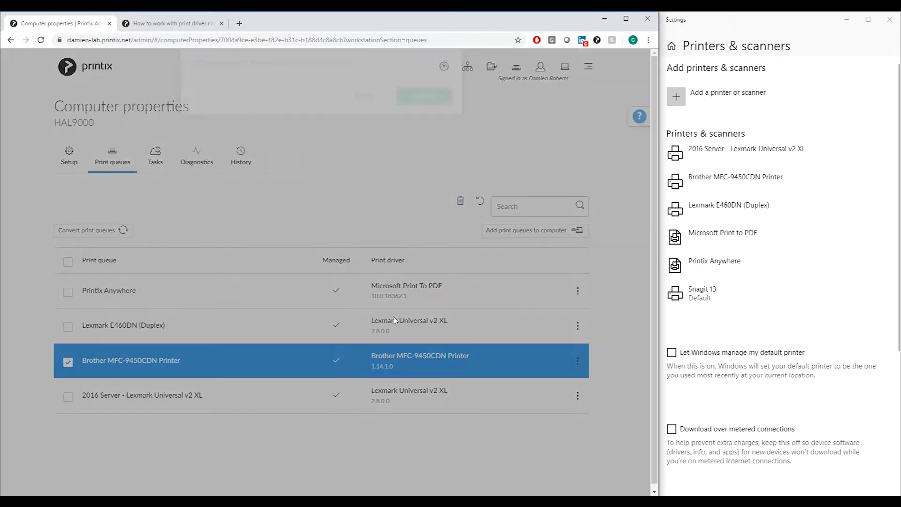
click(425, 109)
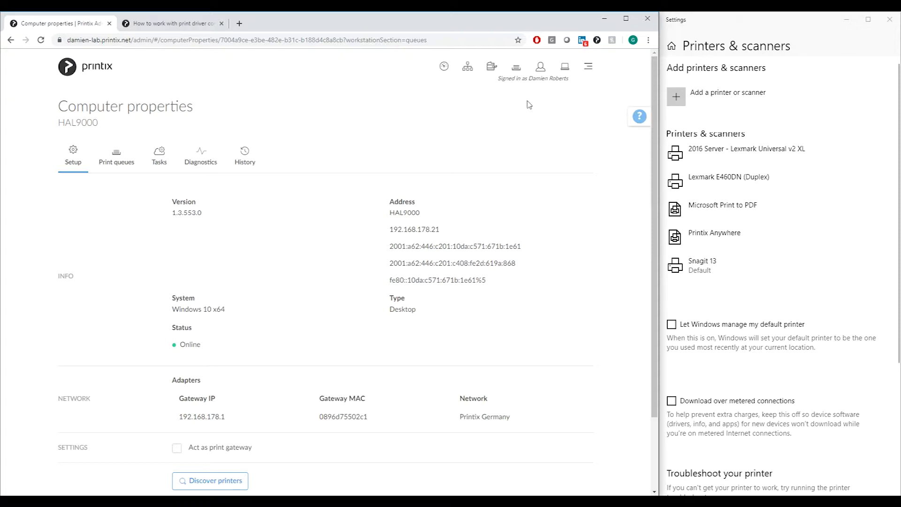
Step: Install Brother MFC-9450CDN Printer and 2016 Server - Lexmark E460dn DUPLEX via Printix Client, opening the user manual afterwards
click(515, 69)
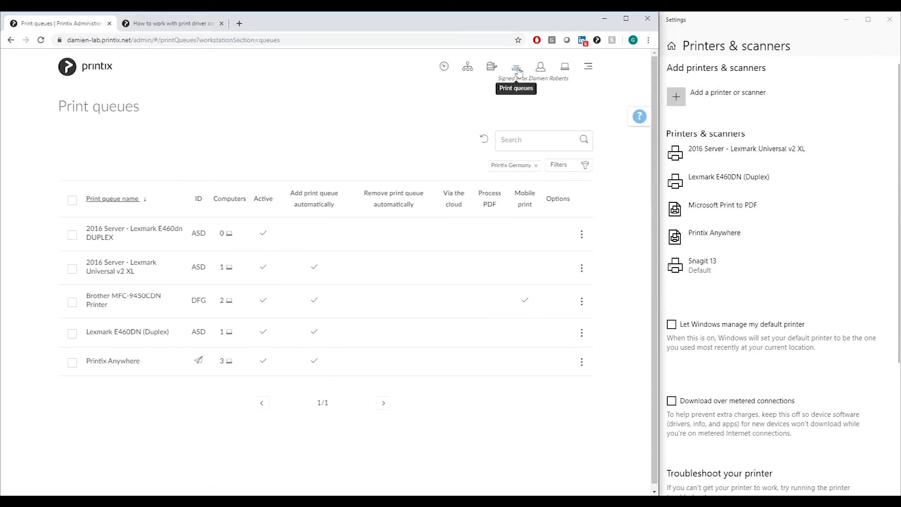
right_click(798, 493)
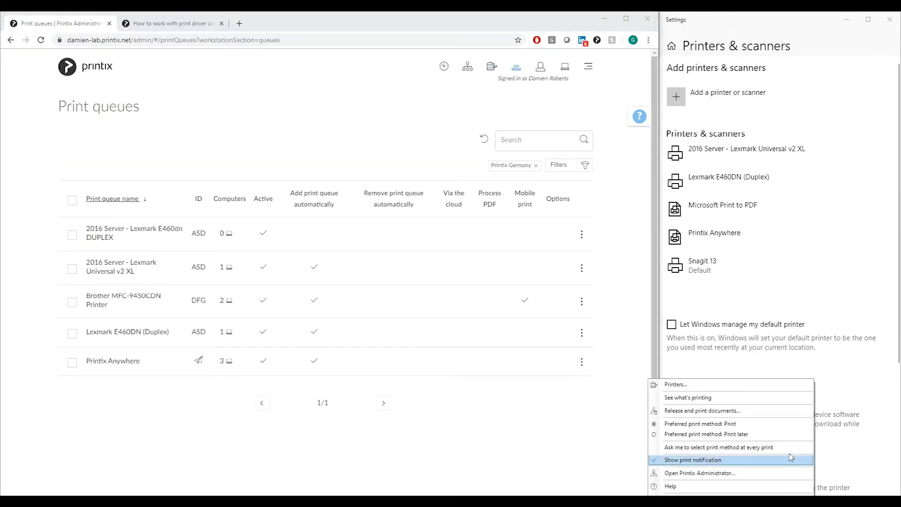
click(711, 394)
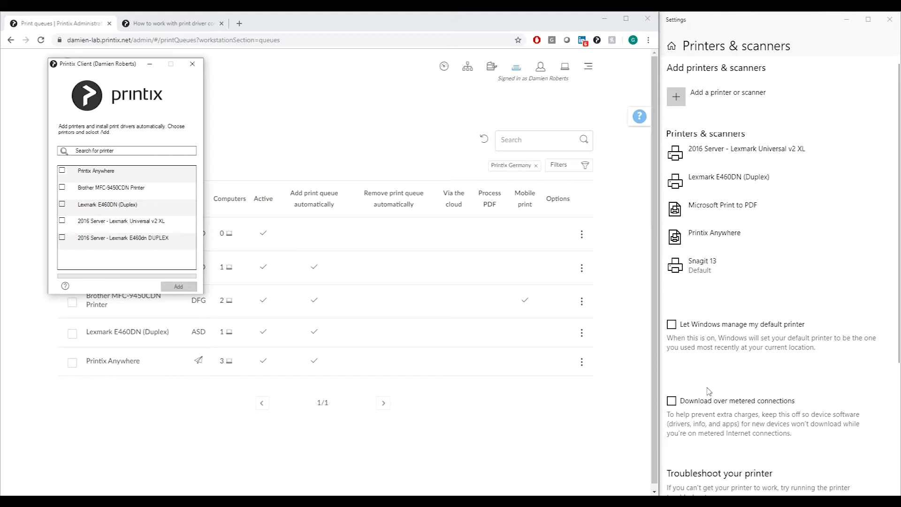
click(64, 188)
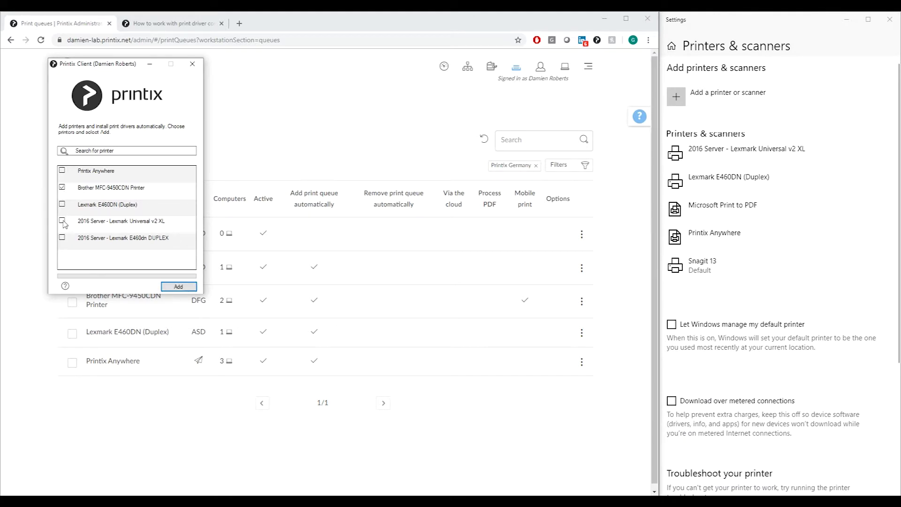
click(62, 238)
click(164, 286)
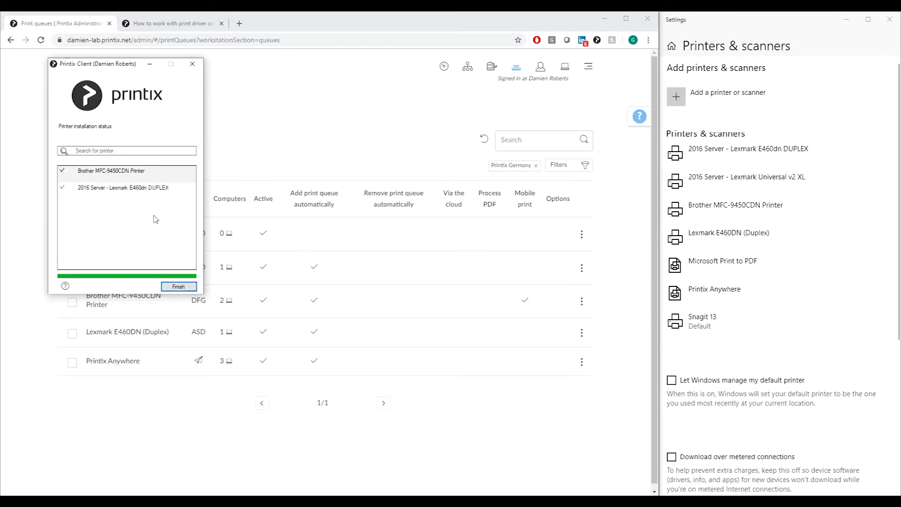
click(182, 287)
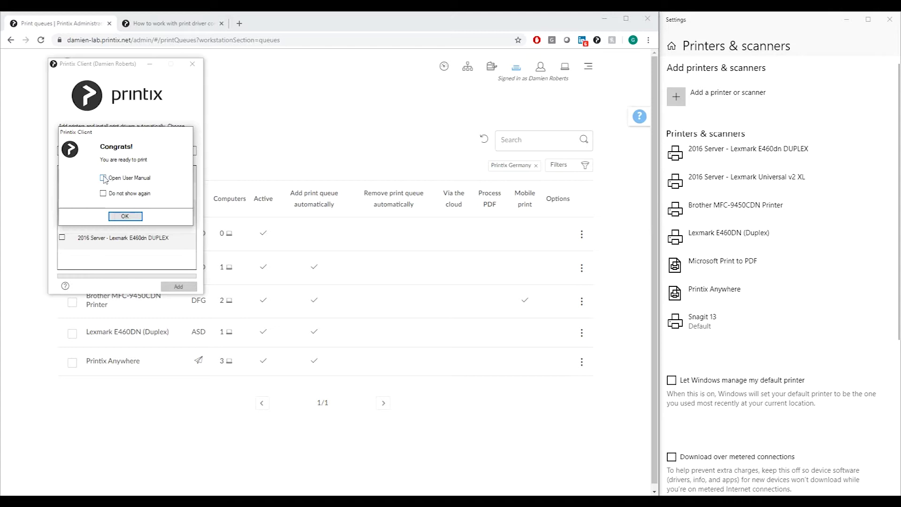
click(103, 179)
click(134, 215)
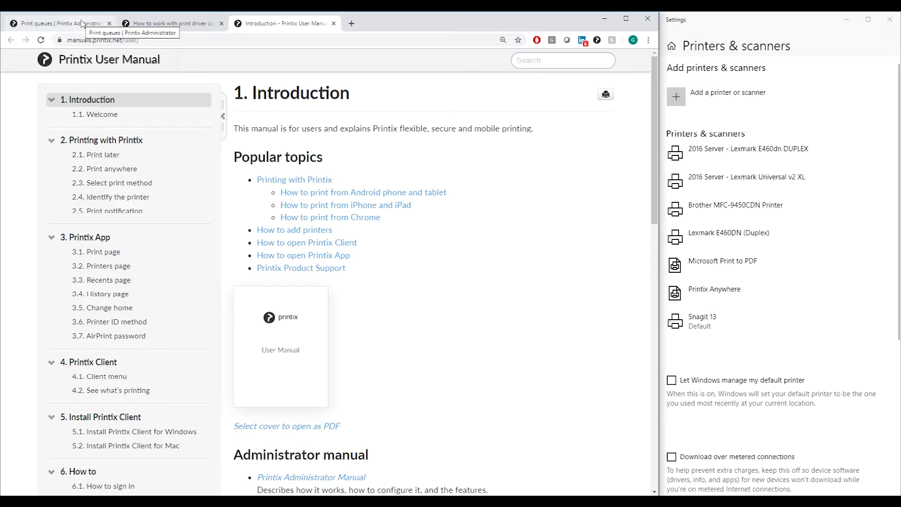
Step: Return to the Print queues | Printix Administrator browser tab
click(82, 24)
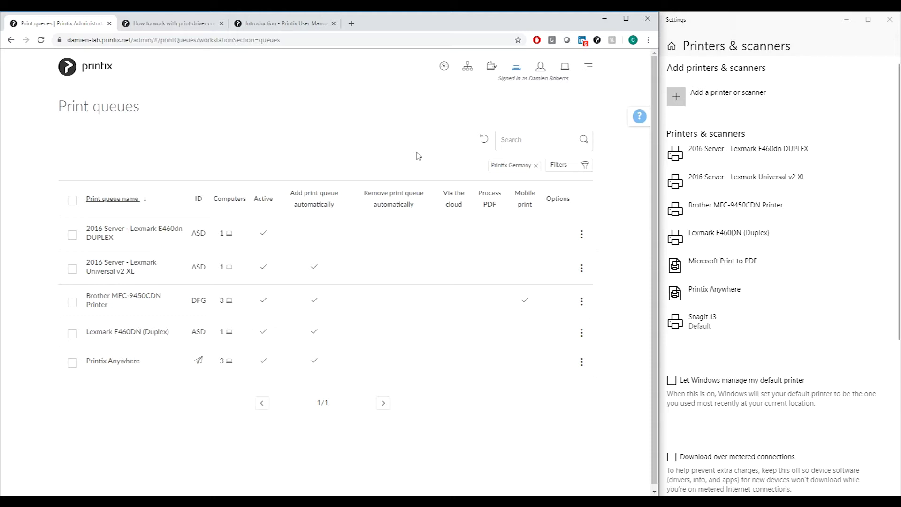
click(491, 66)
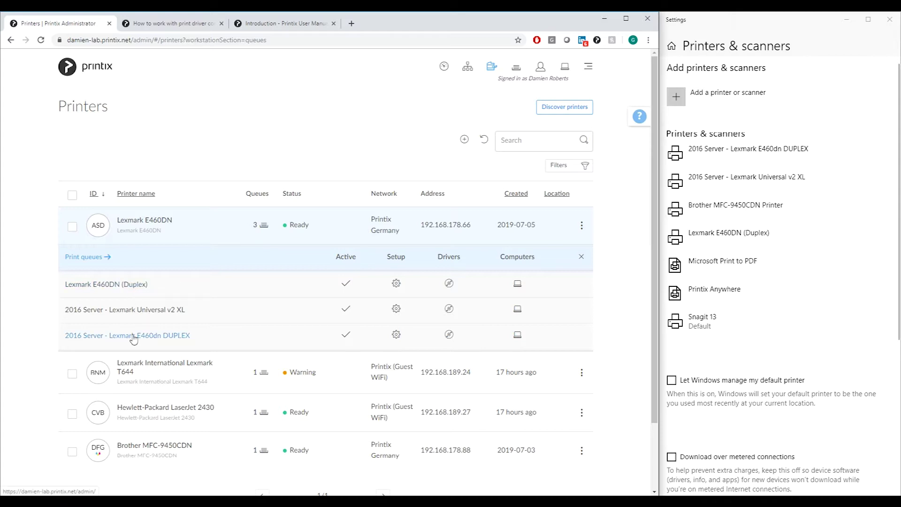
click(515, 68)
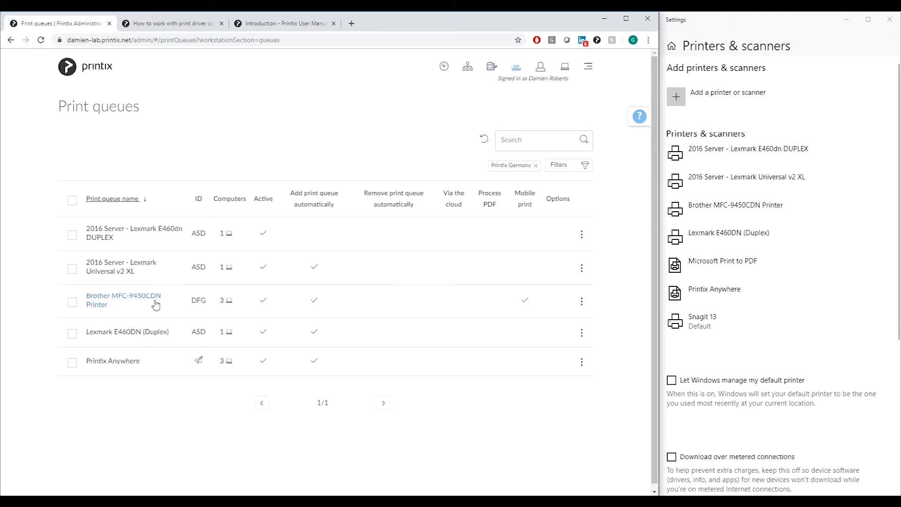
click(518, 140)
text(asd)
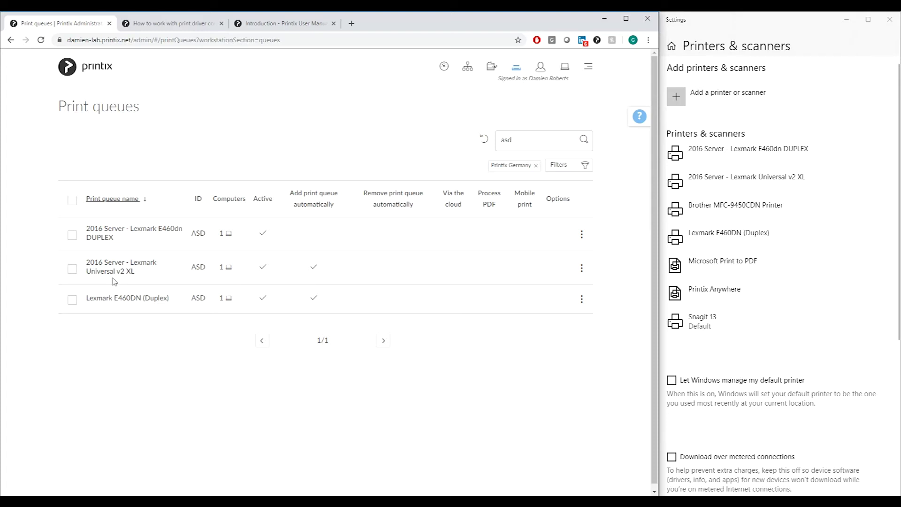
Step: Delete the 2016 Server - Lexmark Universal v2 XL and E460dn DUPLEX queues from the tenant
click(72, 270)
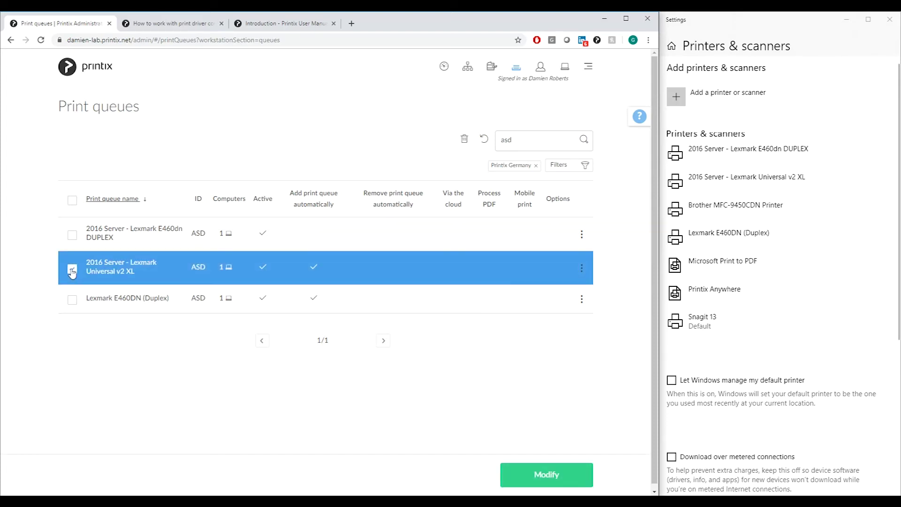
click(74, 242)
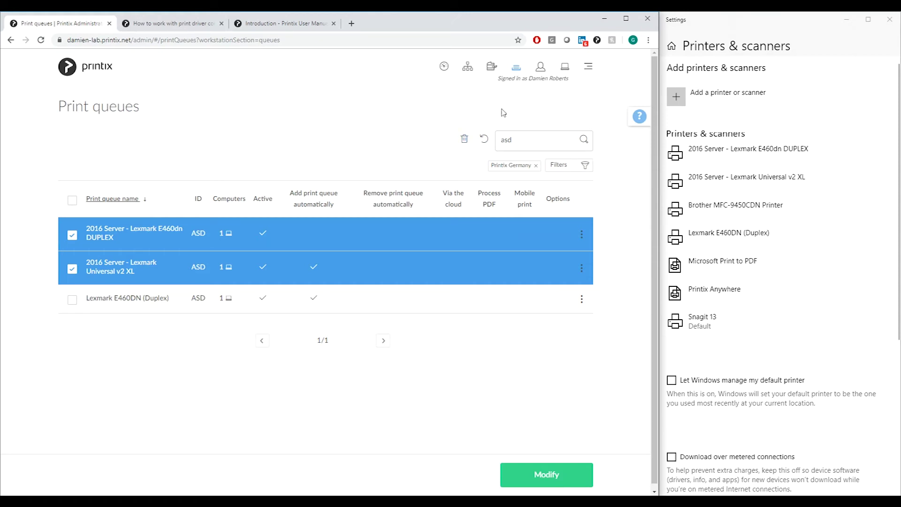
click(464, 139)
click(424, 112)
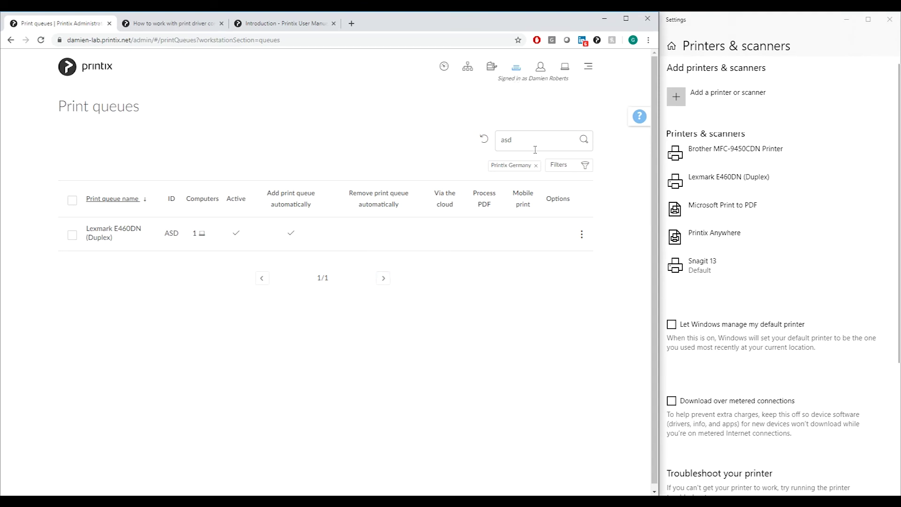
click(535, 165)
Step: Clear the 'asd' search text so all five remaining print queues show
double_click(517, 140)
key(BackSpace)
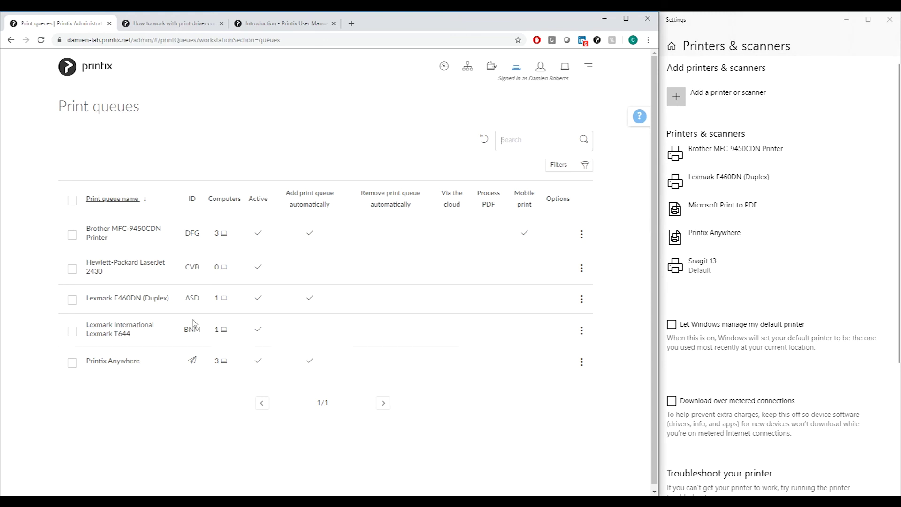
Step: Open the Lexmark E460DN (Duplex) queue's properties to confirm Active and automatic adding are checked
click(143, 302)
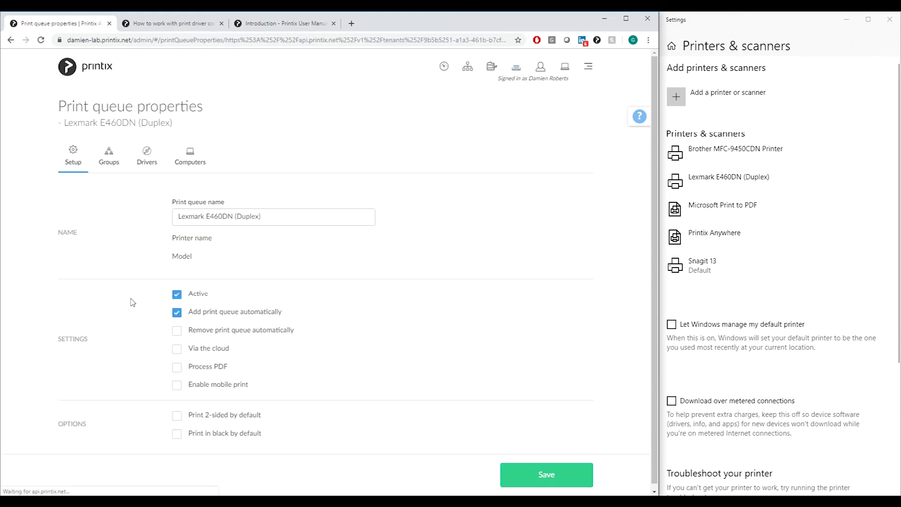